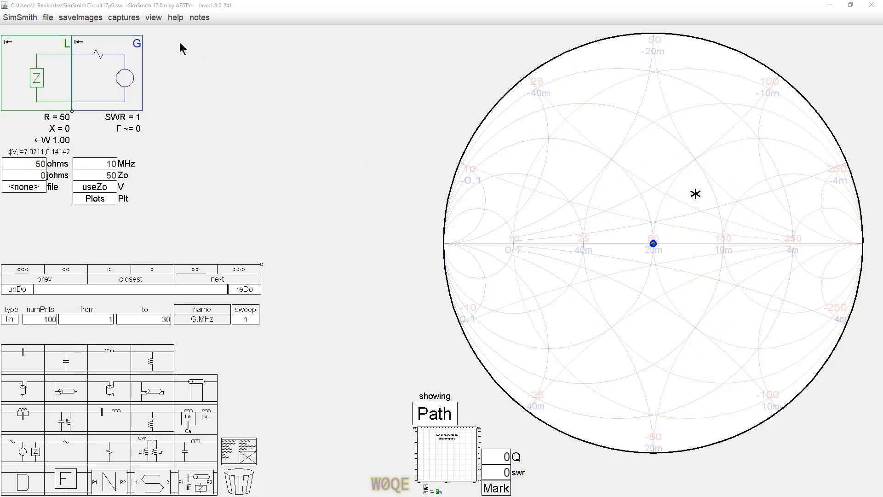
# Open the program preferences to review the available settings, and close them again.
pyautogui.click(19, 18)
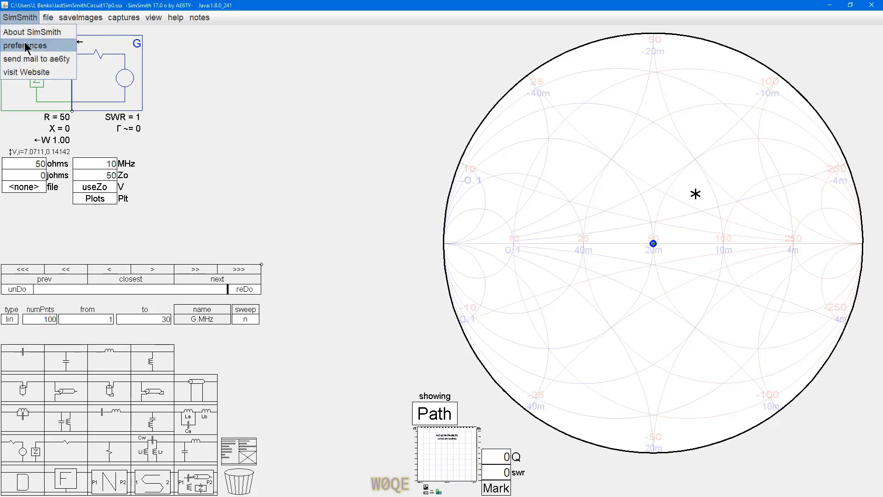
pyautogui.moveTo(48, 19)
pyautogui.click(64, 73)
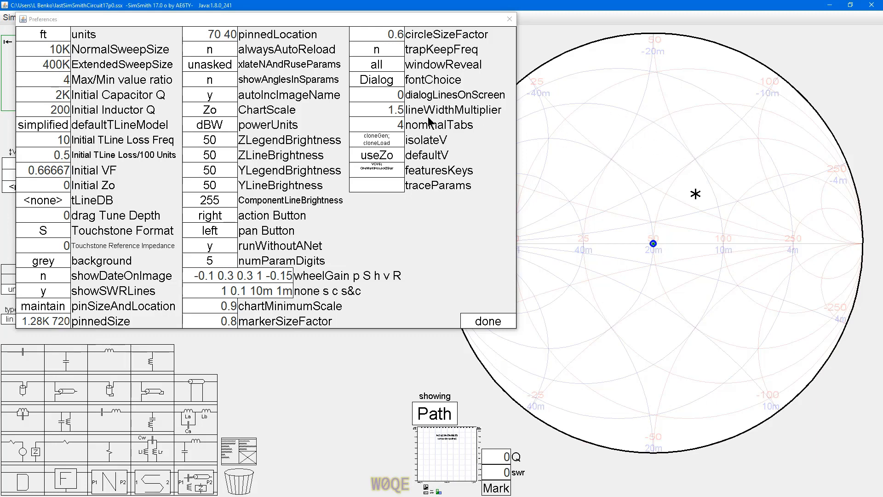
pyautogui.click(509, 19)
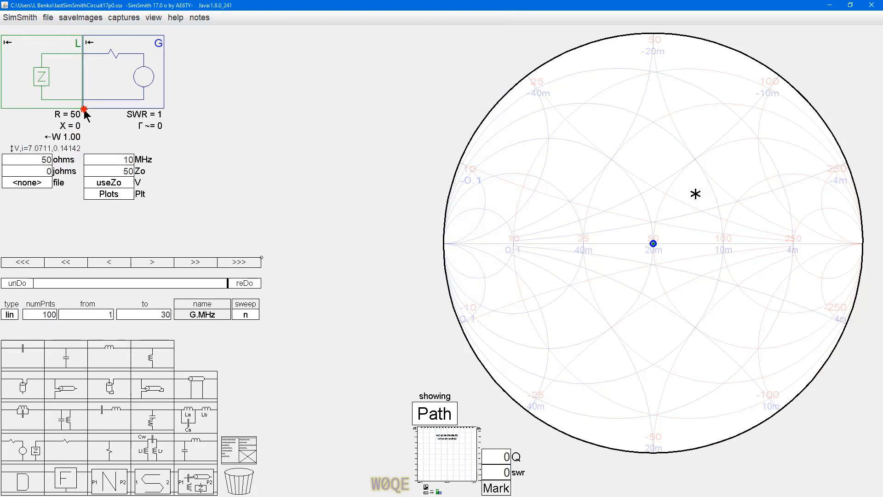
# Enlarge the circuit schematic blocks and slightly narrow the tuning, sweep and component palette area.
pyautogui.moveTo(72, 116)
pyautogui.mouseDown()
pyautogui.moveTo(41, 115)
pyautogui.moveTo(135, 115)
pyautogui.moveTo(90, 121)
pyautogui.moveTo(87, 113)
pyautogui.mouseUp()
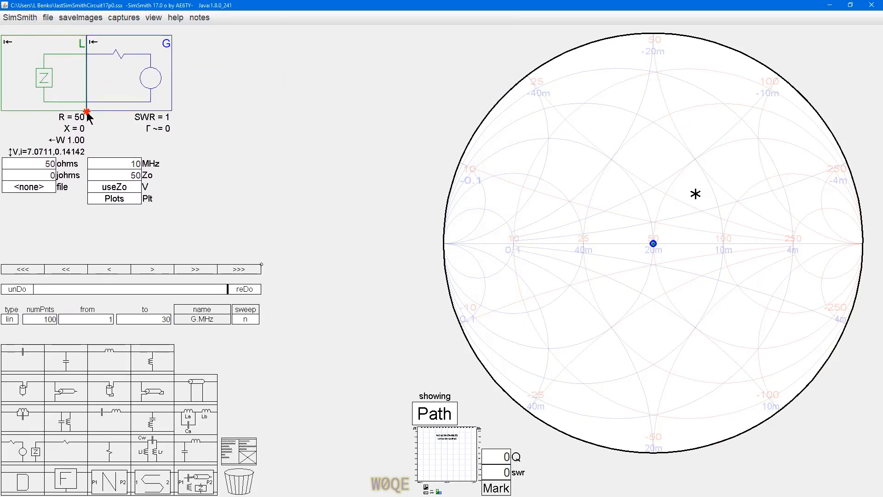
pyautogui.moveTo(261, 265)
pyautogui.mouseDown()
pyautogui.moveTo(241, 266)
pyautogui.moveTo(241, 275)
pyautogui.moveTo(256, 265)
pyautogui.mouseUp()
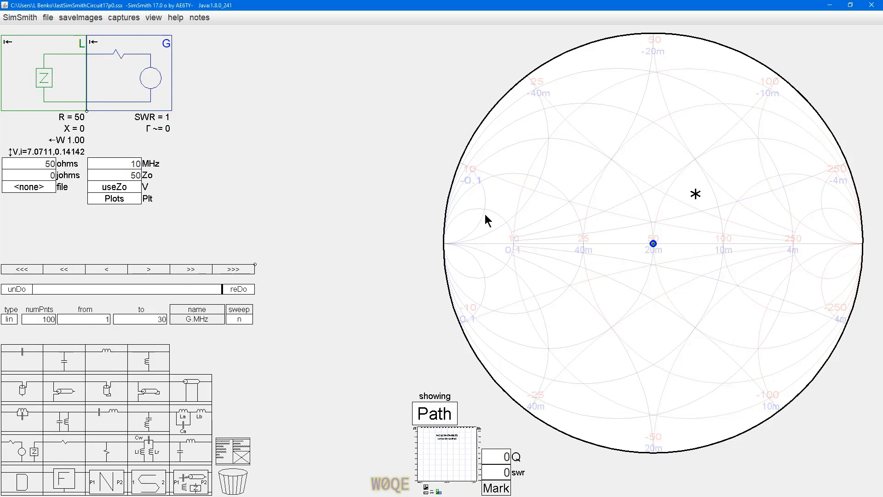
# Insert a series inductor between the load and the generator, and mark its path endpoint on the Smith chart as "series L".
pyautogui.moveTo(107, 363); pyautogui.dragTo(106, 74)
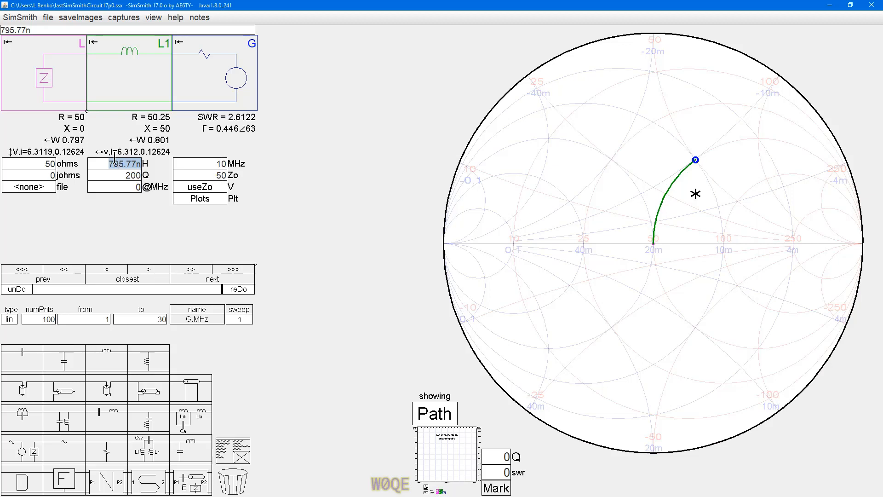
pyautogui.click(282, 172)
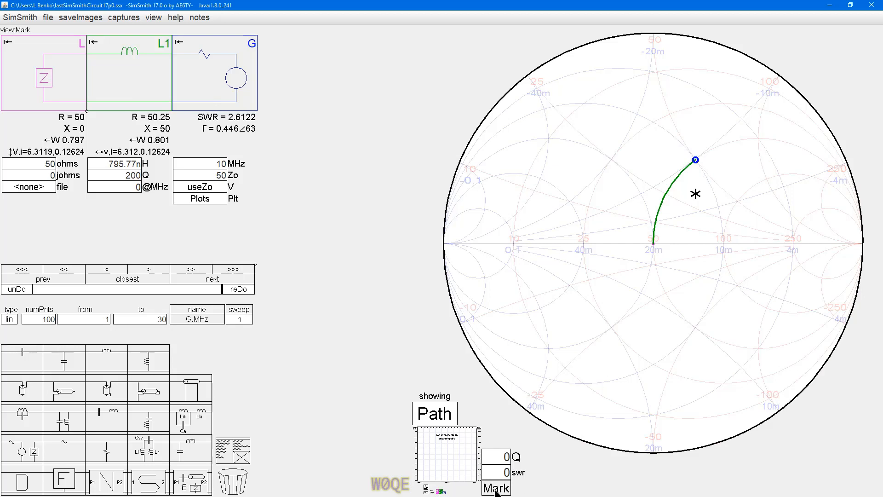
pyautogui.moveTo(493, 490)
pyautogui.mouseDown()
pyautogui.moveTo(620, 258)
pyautogui.moveTo(696, 162)
pyautogui.mouseUp()
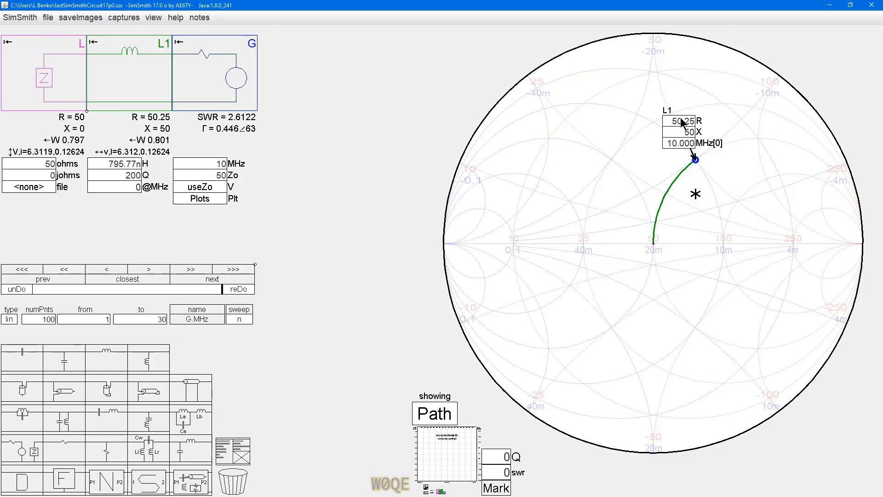
pyautogui.rightClick(695, 160)
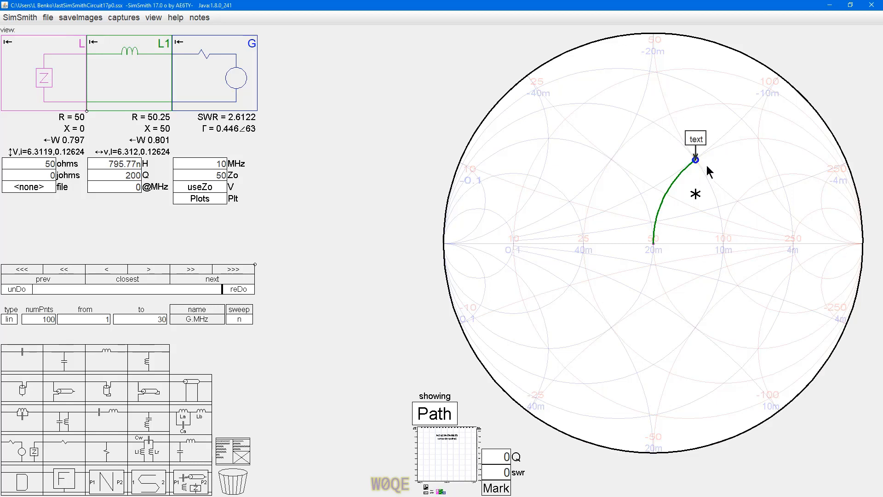
pyautogui.moveTo(691, 139); pyautogui.dragTo(704, 139)
pyautogui.write('series L')
pyautogui.click(711, 194)
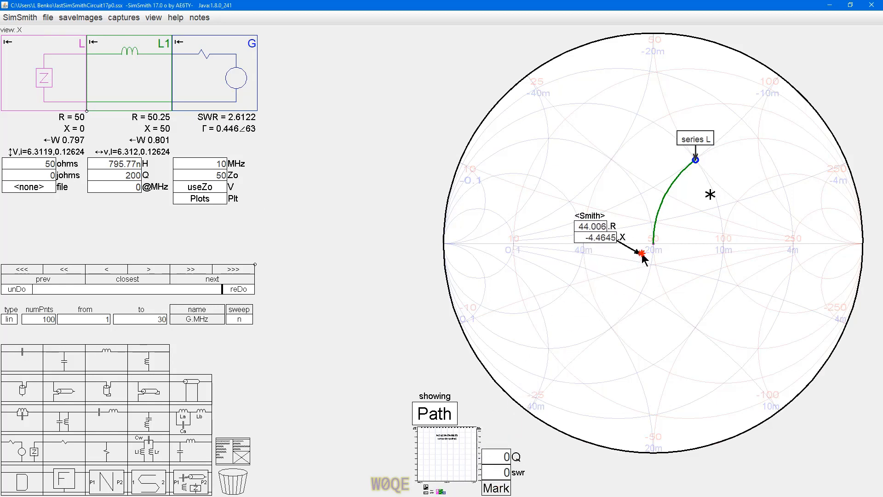
# Add a marker at the load point in the center of the Smith chart and label it "load".
pyautogui.moveTo(656, 251)
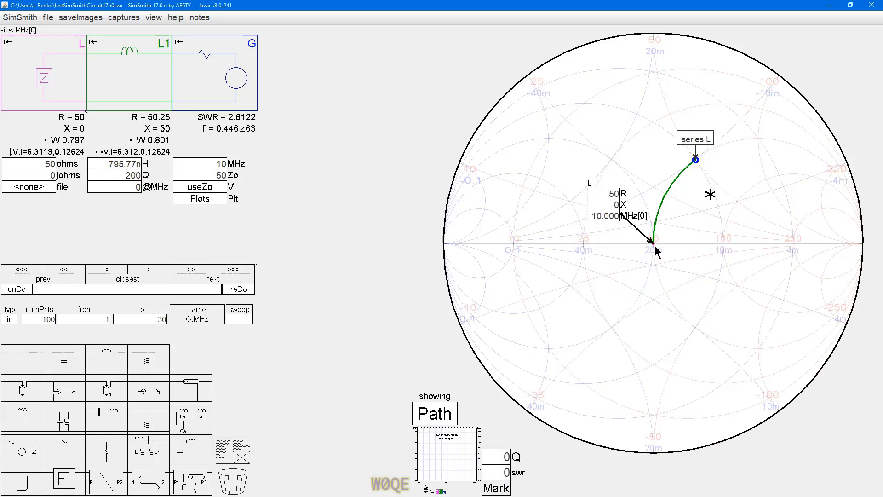
pyautogui.click(654, 247)
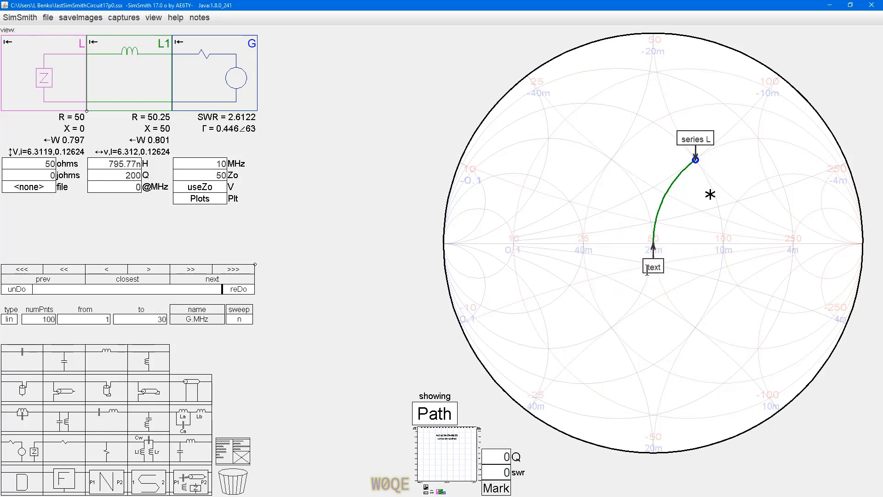
pyautogui.doubleClick(647, 271)
pyautogui.write('load')
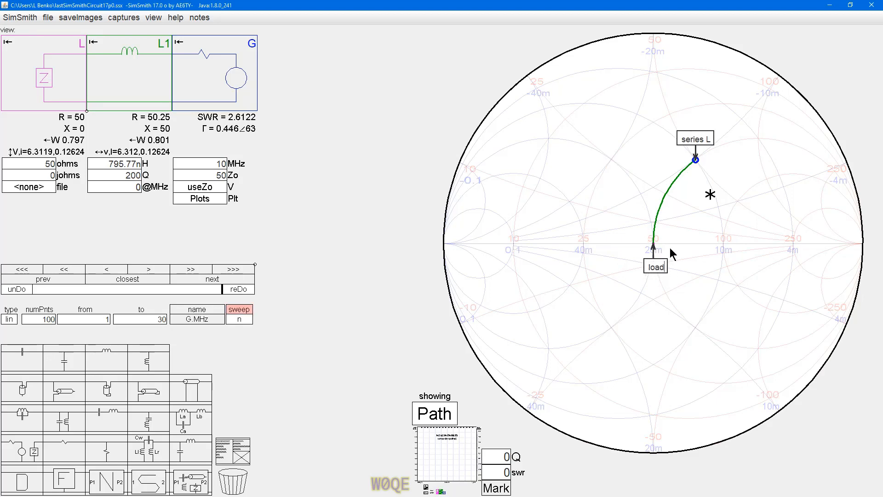
pyautogui.click(696, 328)
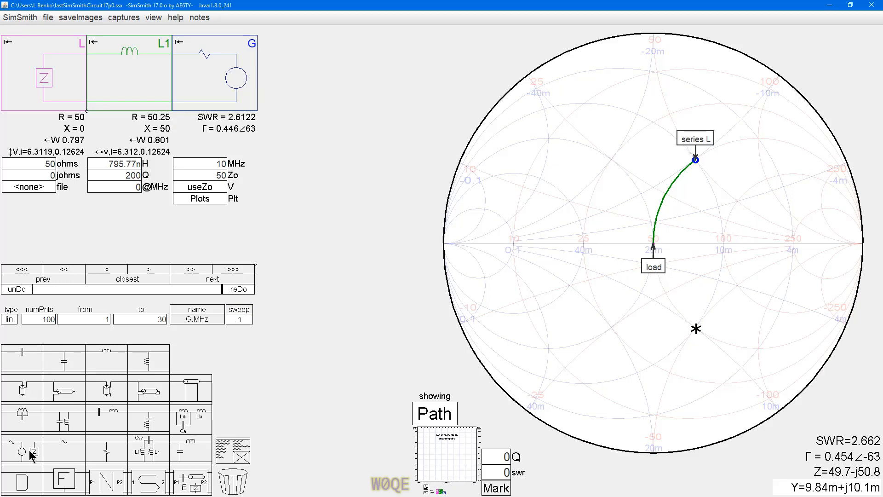
# Add a load-generator block and a shunt inductor before the generator, and mark the inductor's path endpoint as "shunt L".
pyautogui.moveTo(31, 455); pyautogui.dragTo(216, 81)
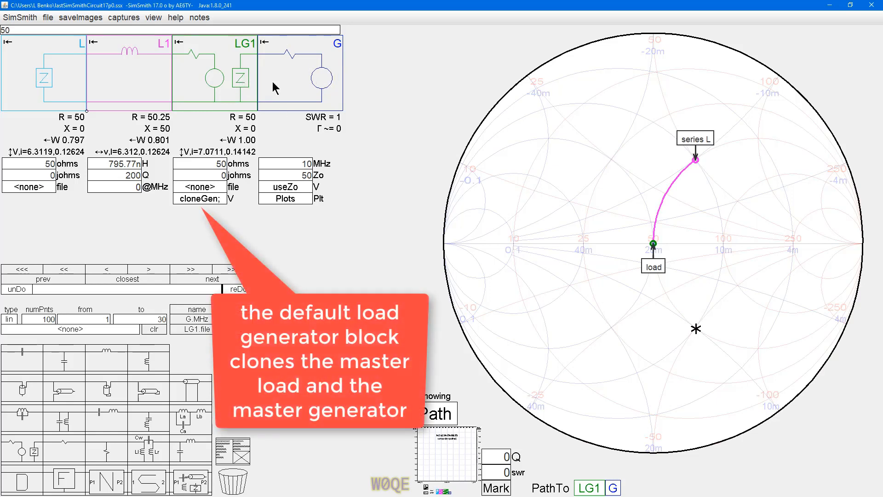
pyautogui.moveTo(152, 366); pyautogui.dragTo(299, 99)
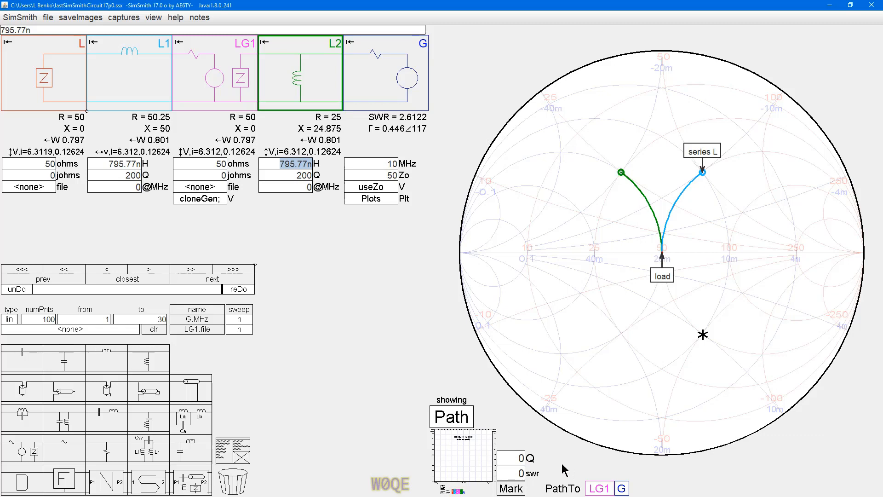
pyautogui.moveTo(510, 489); pyautogui.dragTo(621, 179)
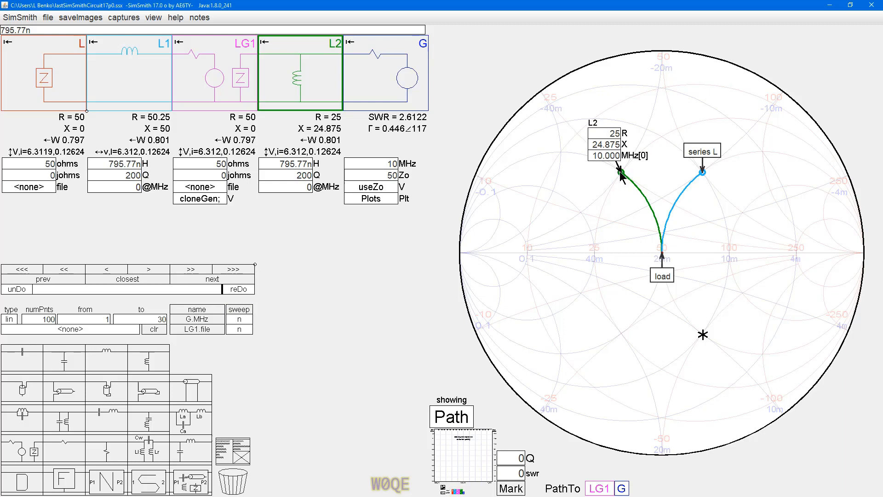
pyautogui.click(623, 175)
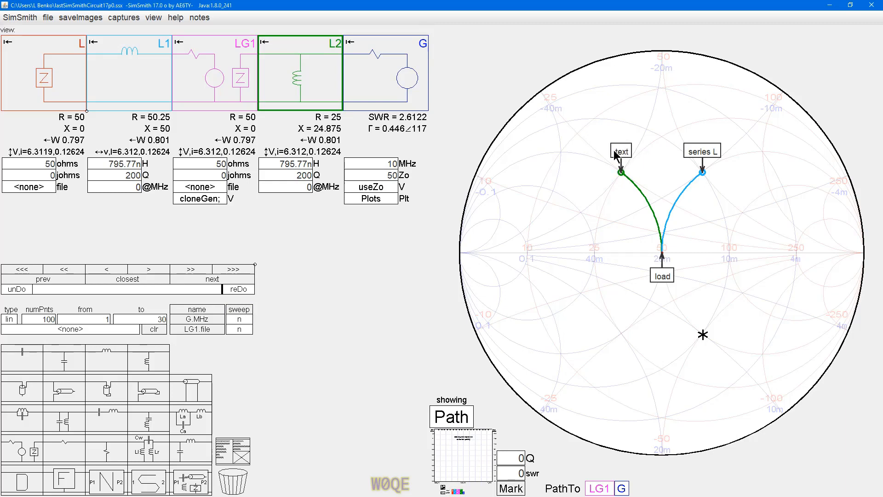
pyautogui.moveTo(614, 151); pyautogui.dragTo(616, 151)
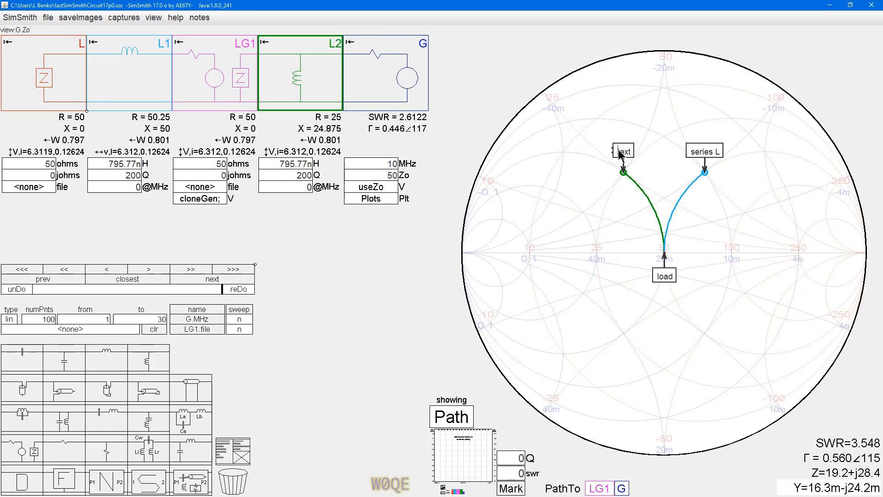
pyautogui.doubleClick(624, 151)
pyautogui.write('s')
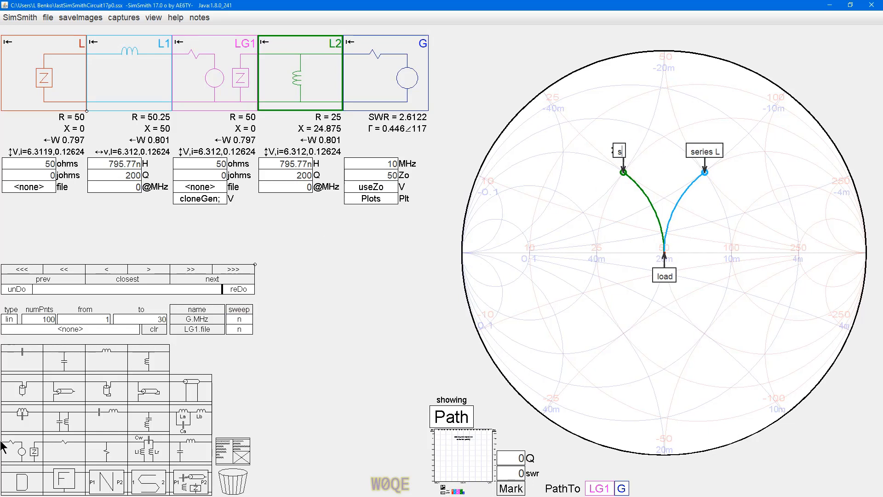
pyautogui.write('hunt L')
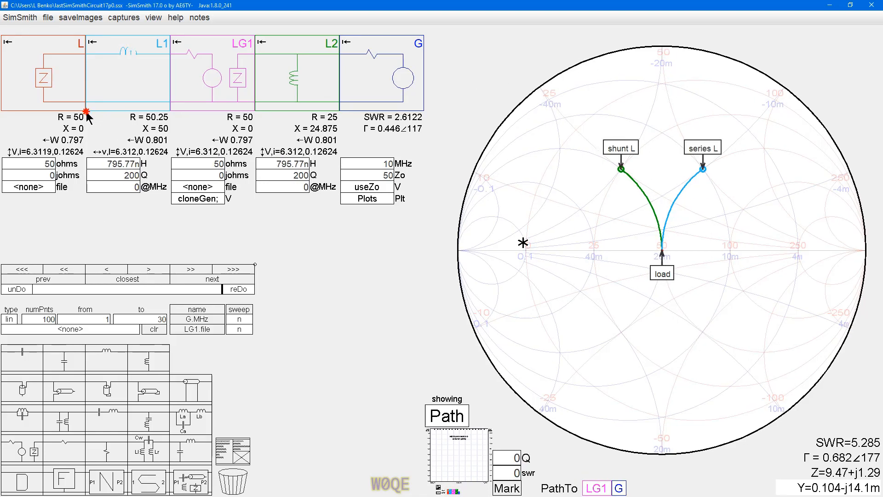
# Add another load-generator block and a series capacitor before the generator, and mark the capacitor's path endpoint as "series C".
pyautogui.moveTo(87, 113); pyautogui.dragTo(63, 112)
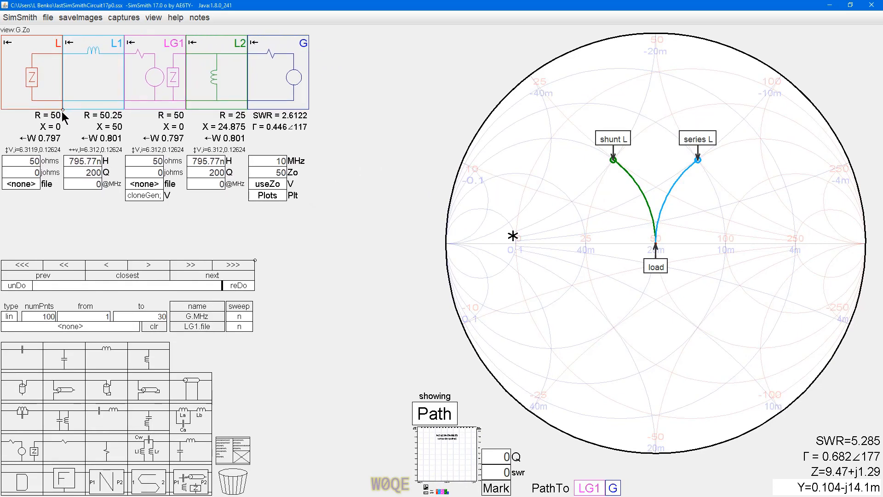
pyautogui.moveTo(59, 417); pyautogui.dragTo(279, 77)
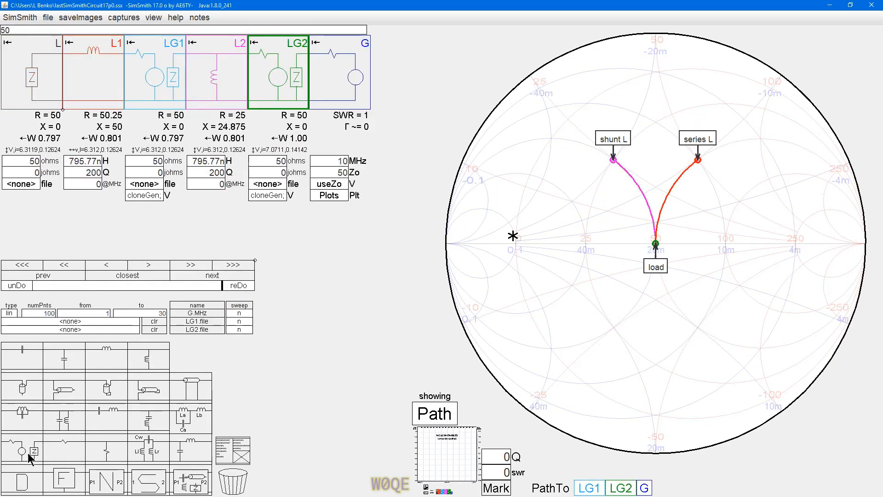
pyautogui.moveTo(24, 354); pyautogui.dragTo(339, 74)
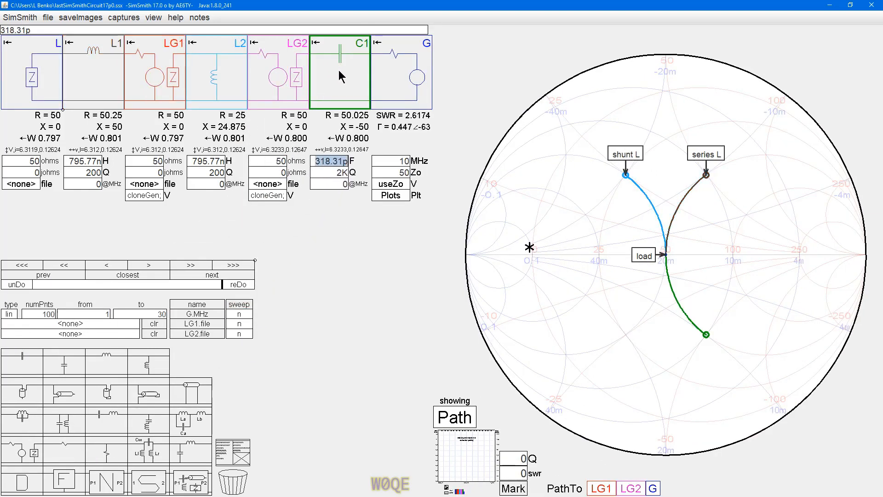
pyautogui.moveTo(505, 489)
pyautogui.mouseDown()
pyautogui.moveTo(725, 368)
pyautogui.moveTo(707, 335)
pyautogui.mouseUp()
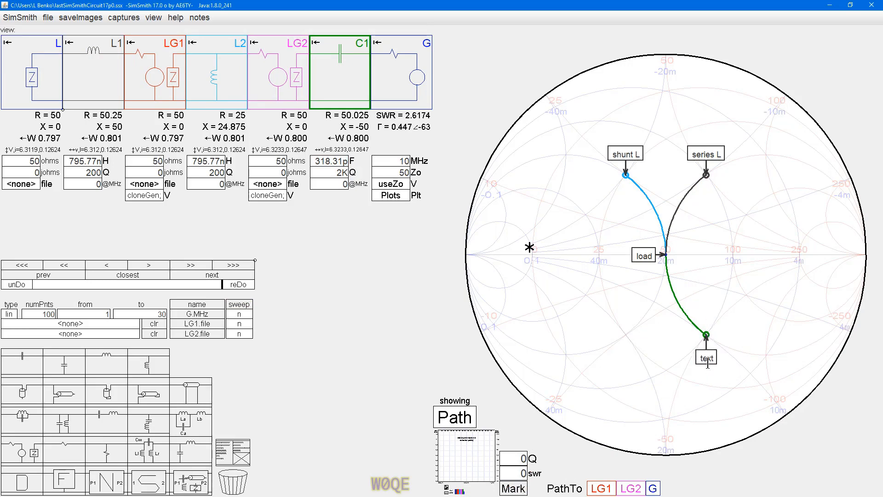
pyautogui.doubleClick(708, 360)
pyautogui.write('series C')
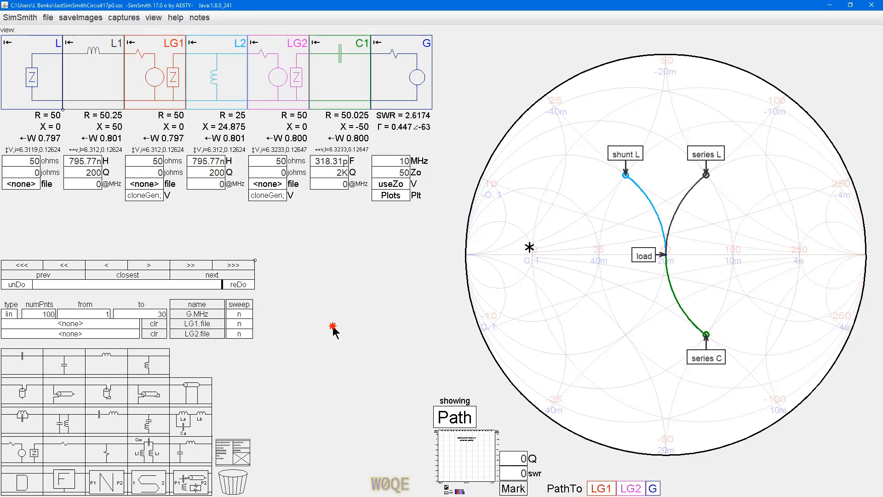
# Add a third load-generator block and a shunt capacitor before the generator, and mark the capacitor's path endpoint as "shunt C".
pyautogui.moveTo(23, 454)
pyautogui.mouseDown()
pyautogui.moveTo(108, 391)
pyautogui.moveTo(396, 75)
pyautogui.mouseUp()
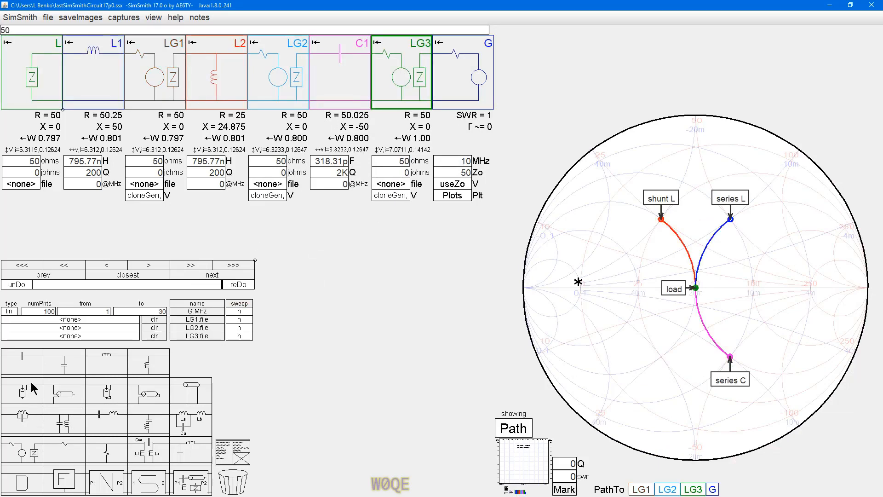
pyautogui.moveTo(64, 372); pyautogui.dragTo(466, 74)
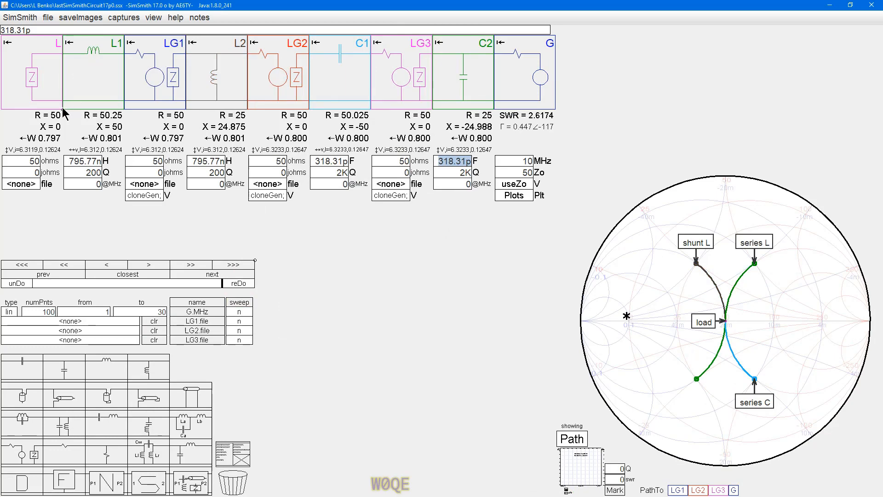
pyautogui.moveTo(63, 109); pyautogui.dragTo(52, 118)
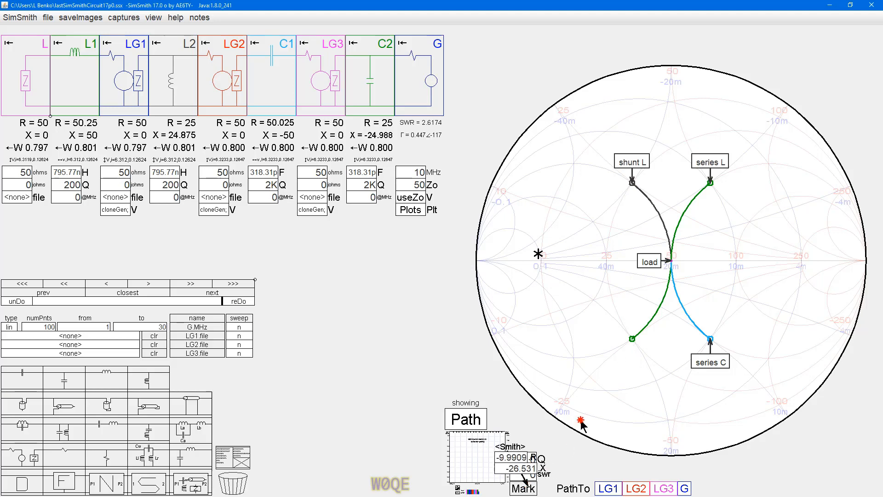
pyautogui.moveTo(632, 339)
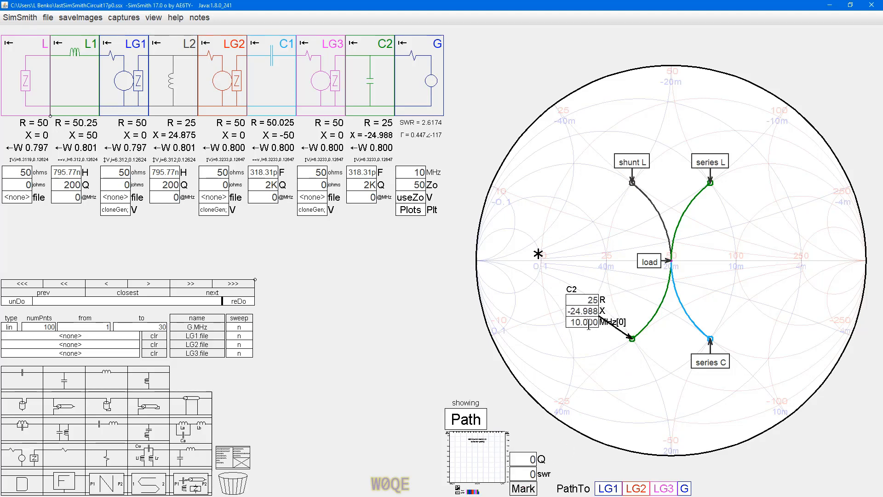
pyautogui.click(630, 338)
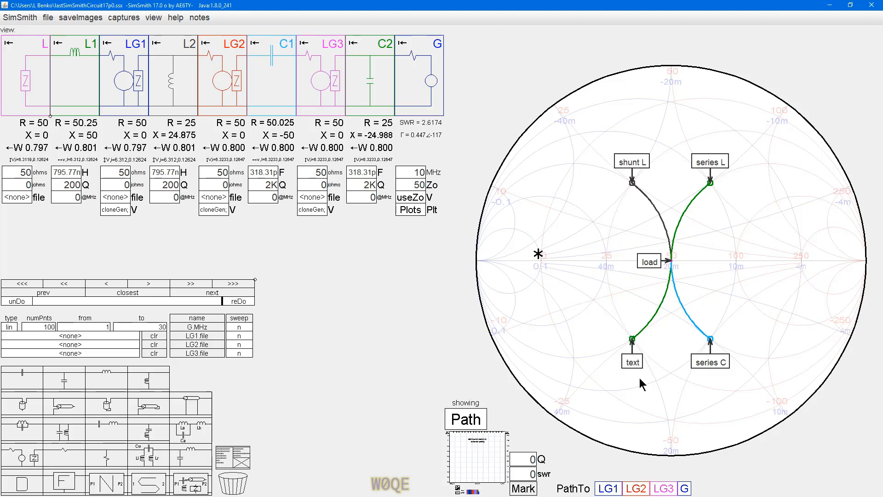
pyautogui.doubleClick(627, 363)
pyautogui.write('shunt C')
pyautogui.click(686, 417)
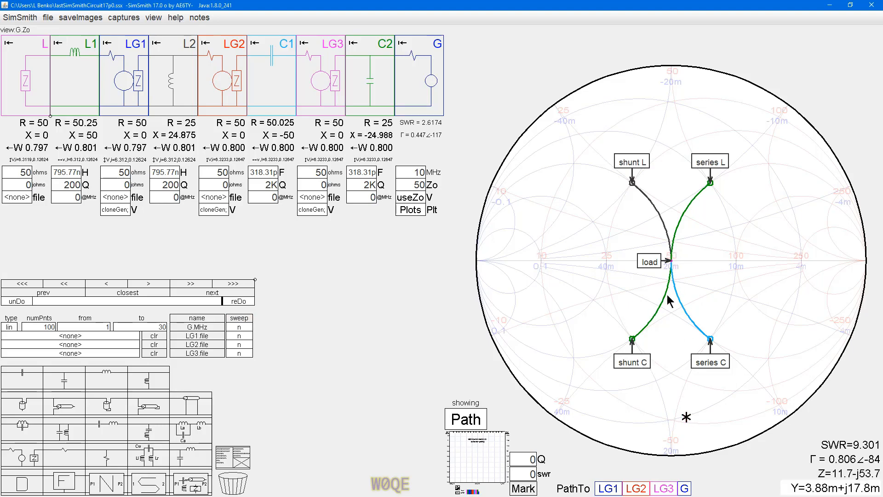
# Change the color of the shunt capacitor block C2 and its chart path to red.
pyautogui.rightClick(379, 82)
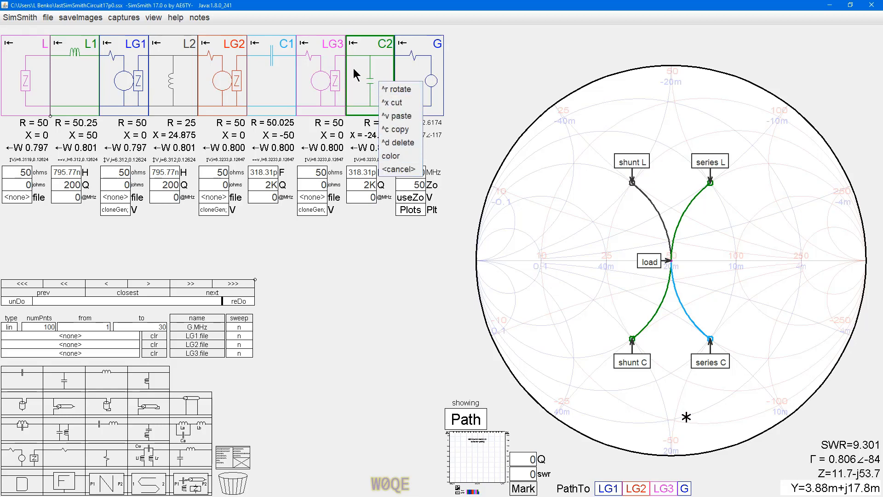
pyautogui.click(395, 156)
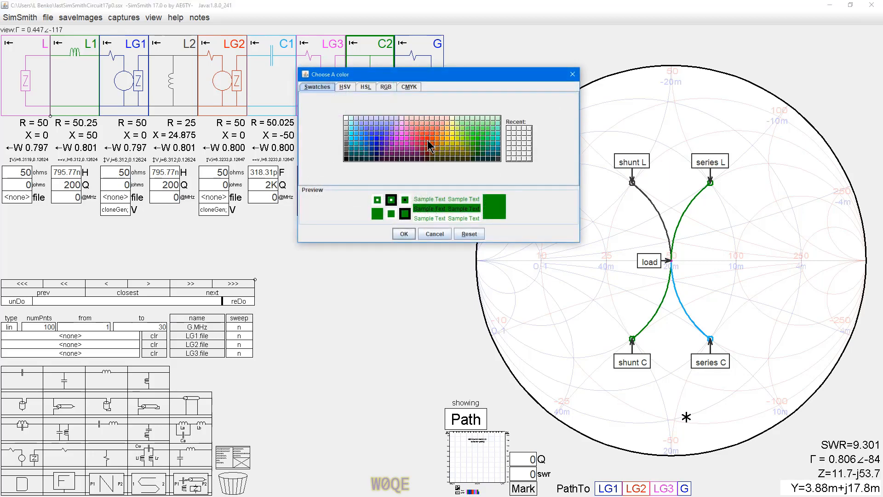
pyautogui.click(428, 138)
pyautogui.click(404, 234)
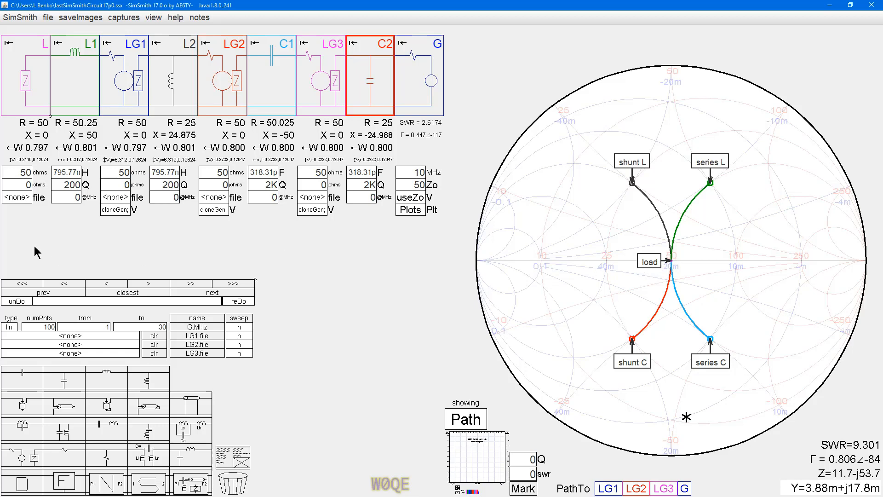
# Set the tuning increment of the load block's resistance to 5 ohms, keeping the linear increment mode.
pyautogui.rightClick(18, 173)
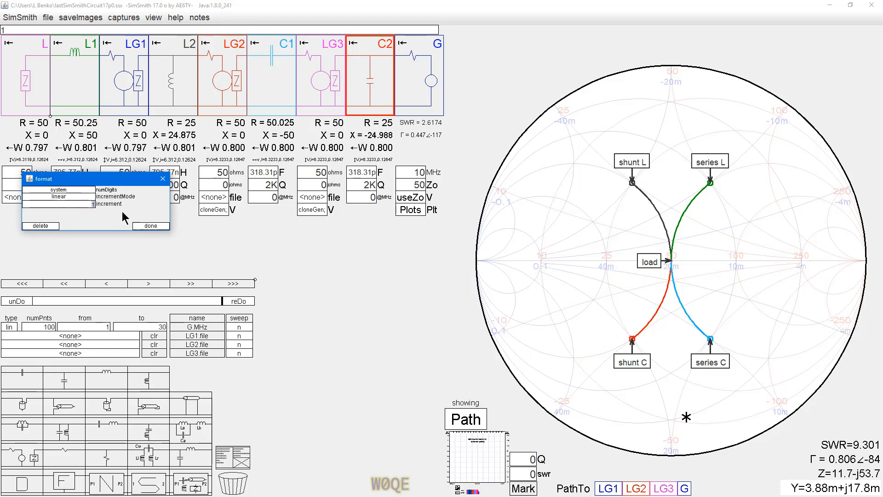
pyautogui.write('5')
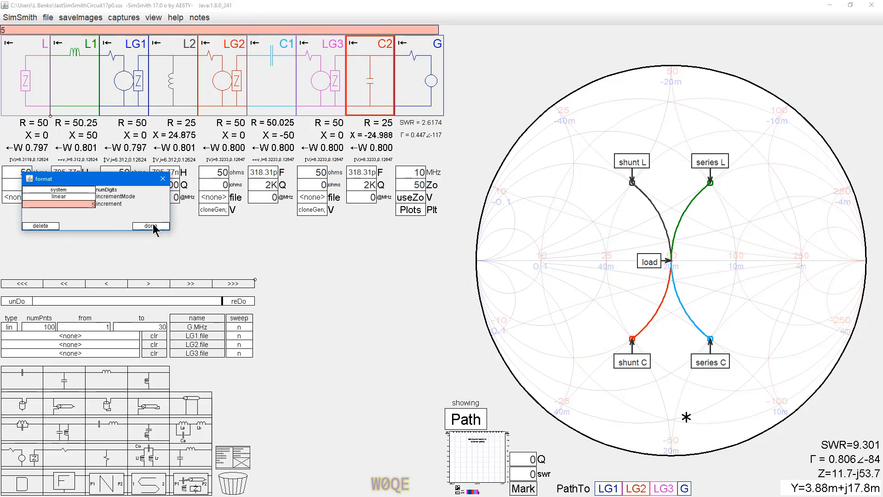
pyautogui.click(151, 226)
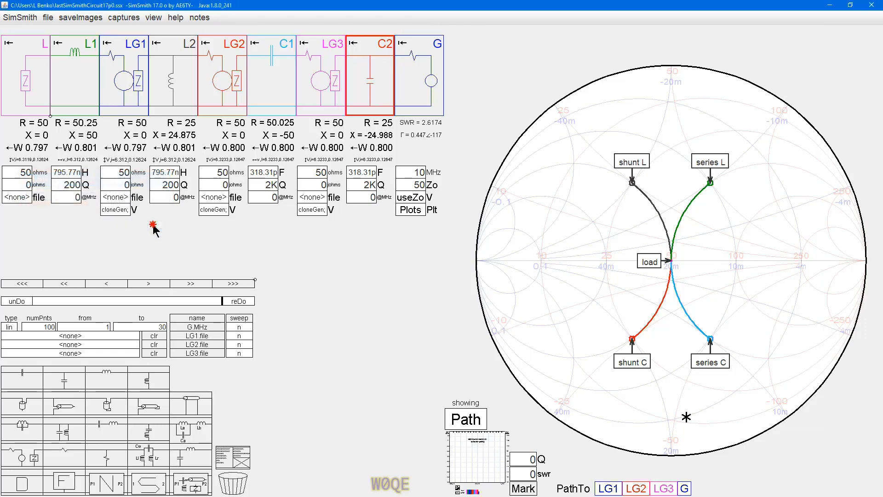
# Step the load resistance up and down around its starting value, through 45 ohms, and return it to 50 ohms.
pyautogui.click(16, 172)
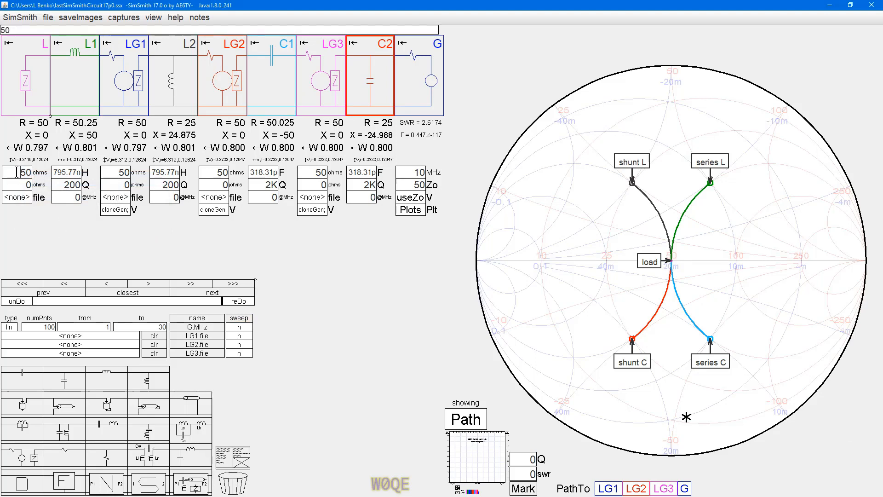
pyautogui.scroll(5, 16, 172)
pyautogui.scroll(-1, 17, 172)
pyautogui.scroll(-10, 16, 173)
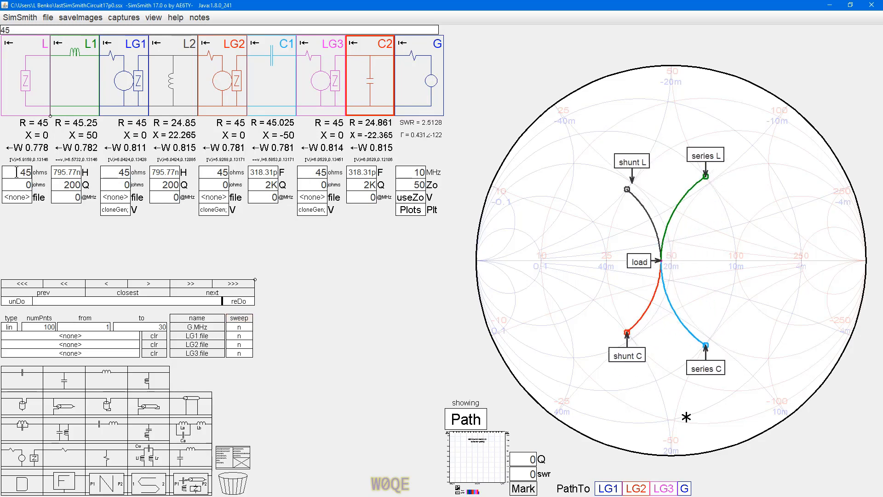
pyautogui.scroll(4, 17, 172)
pyautogui.scroll(2, 18, 172)
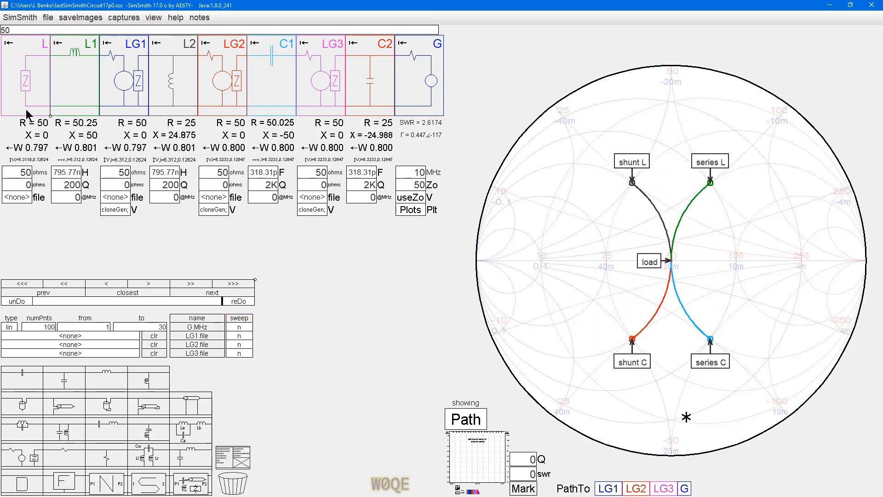
# Set the tuning increment of the load block's reactance to 5 ohms, with the increment mode left at linear.
pyautogui.click(25, 186)
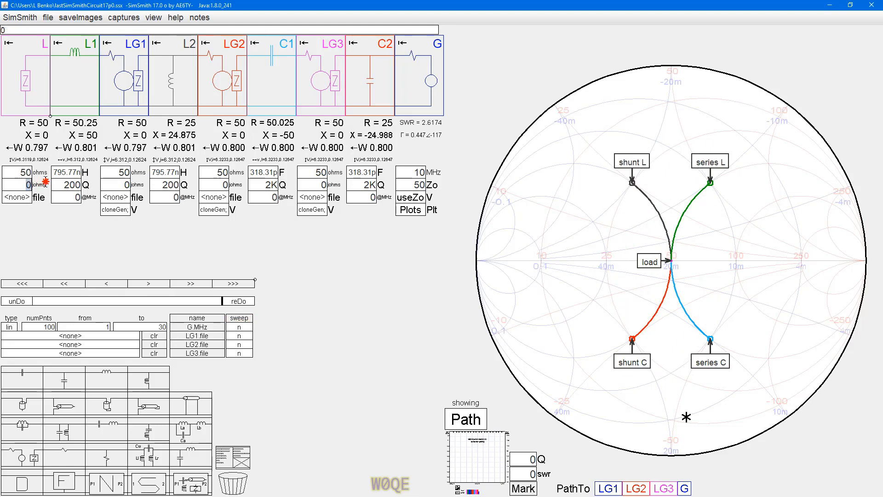
pyautogui.rightClick(21, 185)
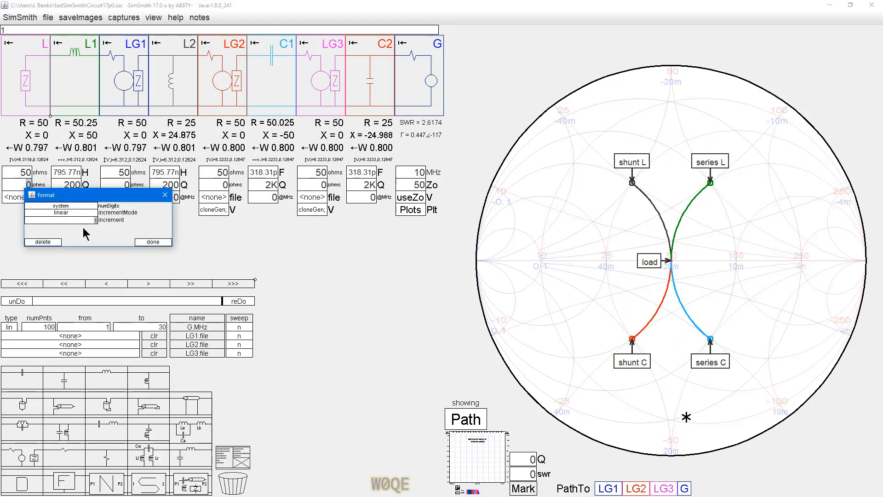
pyautogui.write('5')
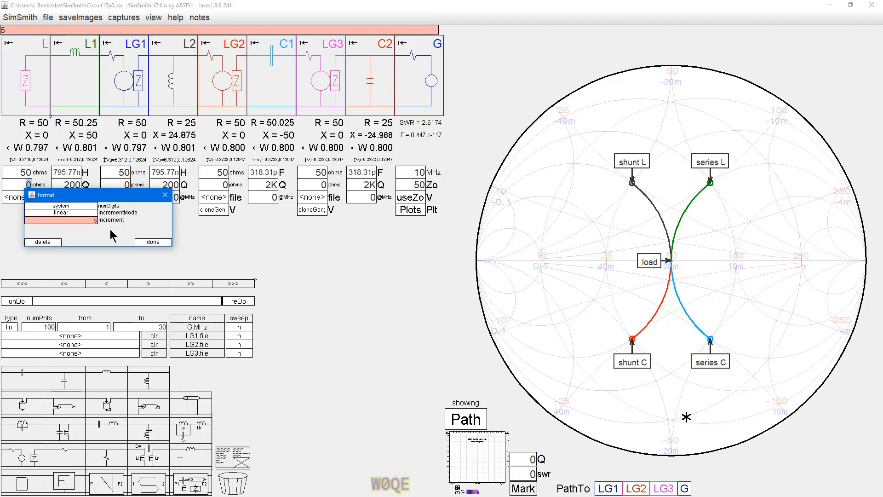
pyautogui.press('Return')
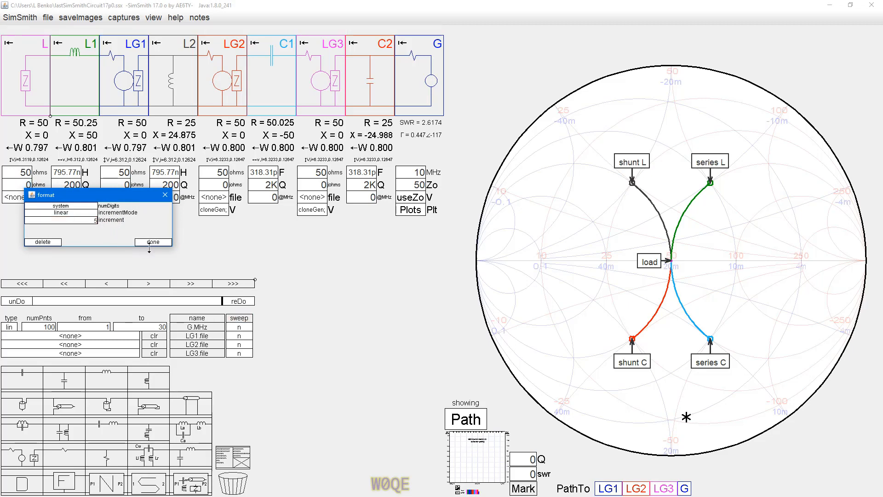
pyautogui.click(64, 213)
pyautogui.click(64, 213)
pyautogui.click(153, 242)
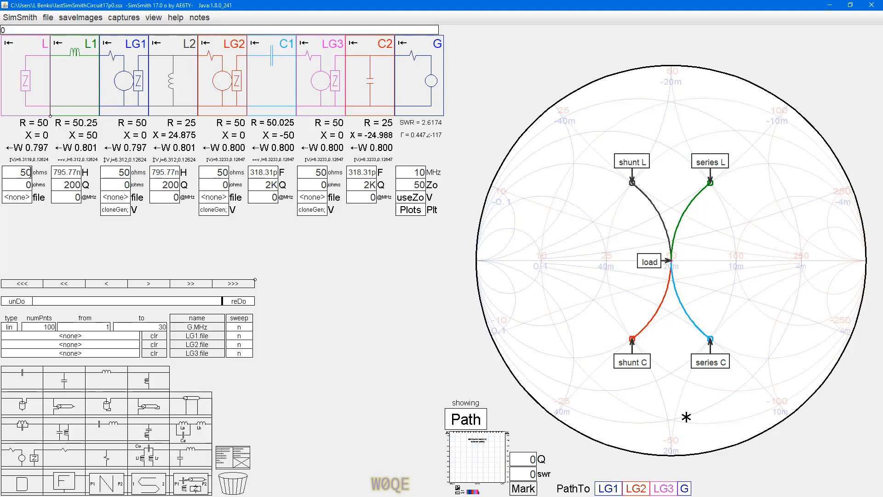
# Step the load resistance down to 10 ohms so the load and all four paths shift on the Smith chart.
pyautogui.click(18, 174)
pyautogui.scroll(-7, 19, 176)
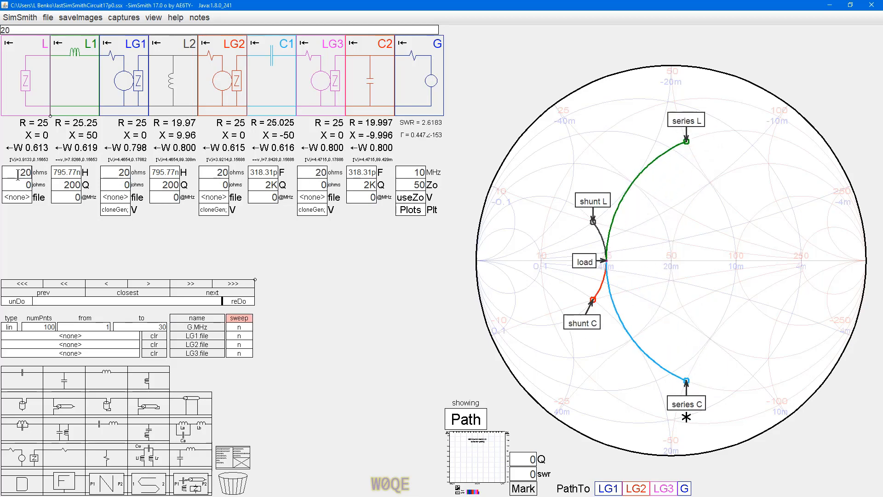
pyautogui.scroll(-1, 19, 176)
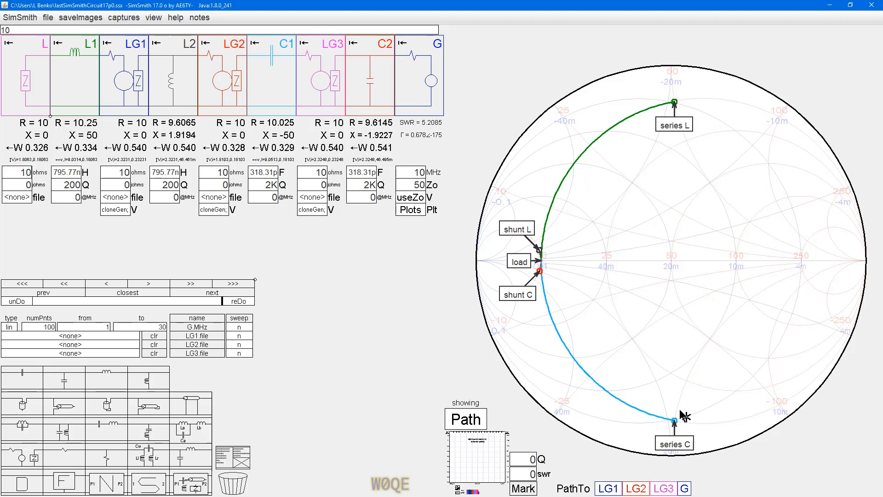
# Step the load resistance up to 245 ohms to compare the series and shunt paths at a high-resistance load.
pyautogui.scroll(10, 21, 172)
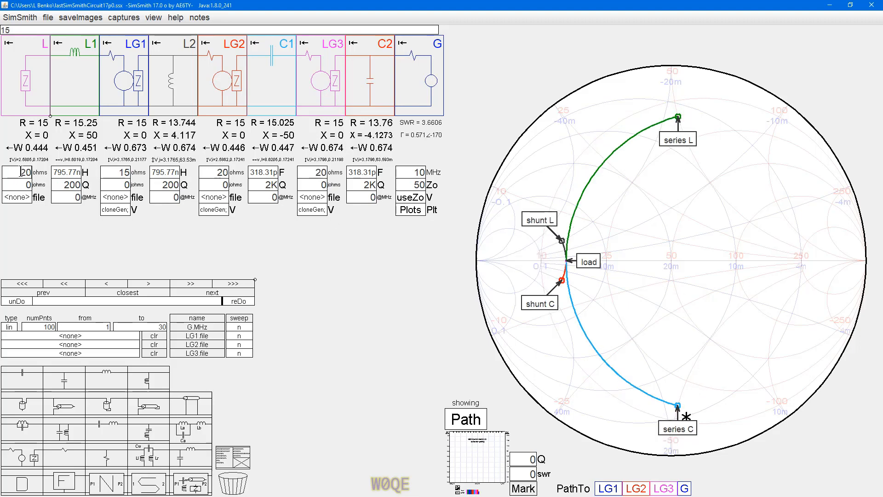
pyautogui.scroll(20, 21, 173)
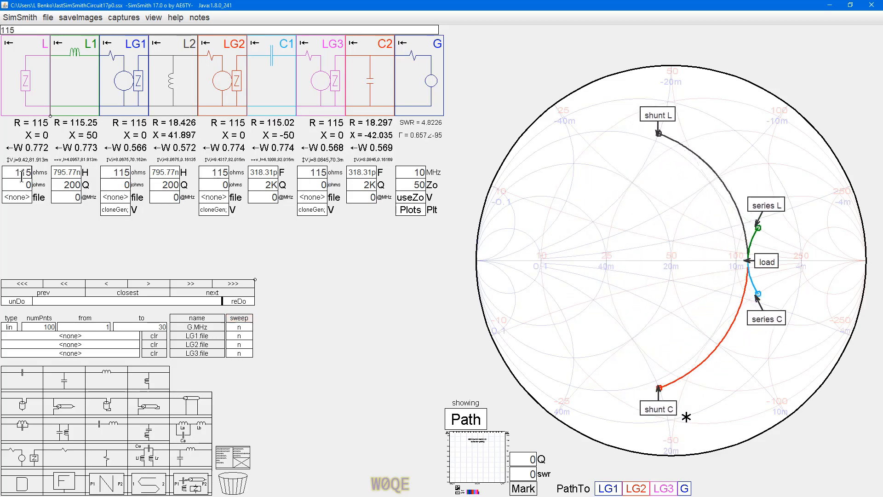
pyautogui.scroll(17, 21, 172)
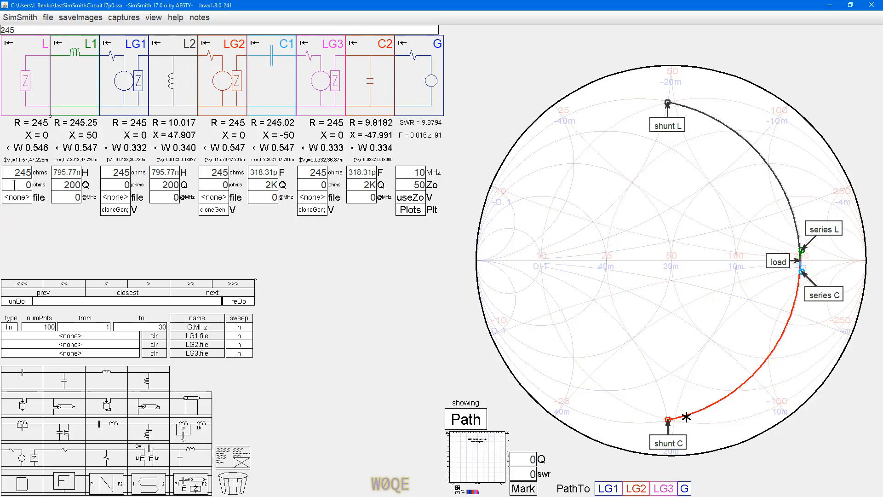
# Lower the load resistance to 25 ohms and raise the load reactance to 25 ohms.
pyautogui.scroll(-3, 12, 172)
pyautogui.scroll(-20, 12, 172)
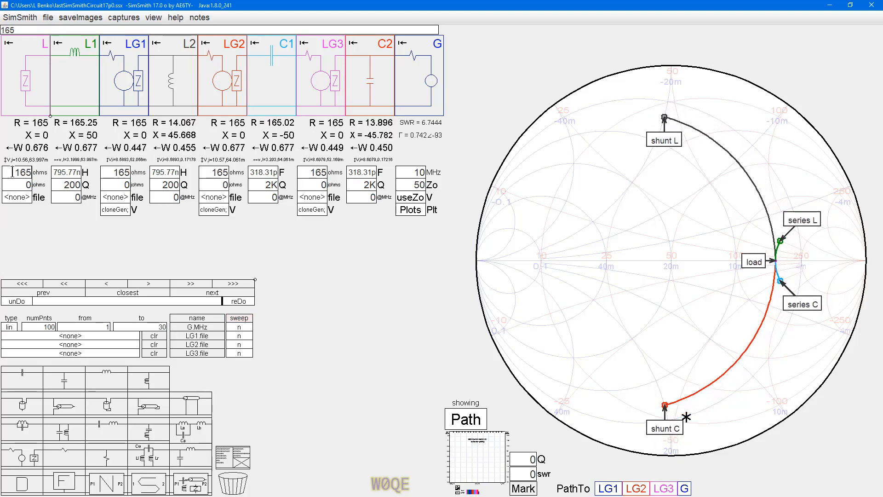
pyautogui.scroll(-14, 12, 172)
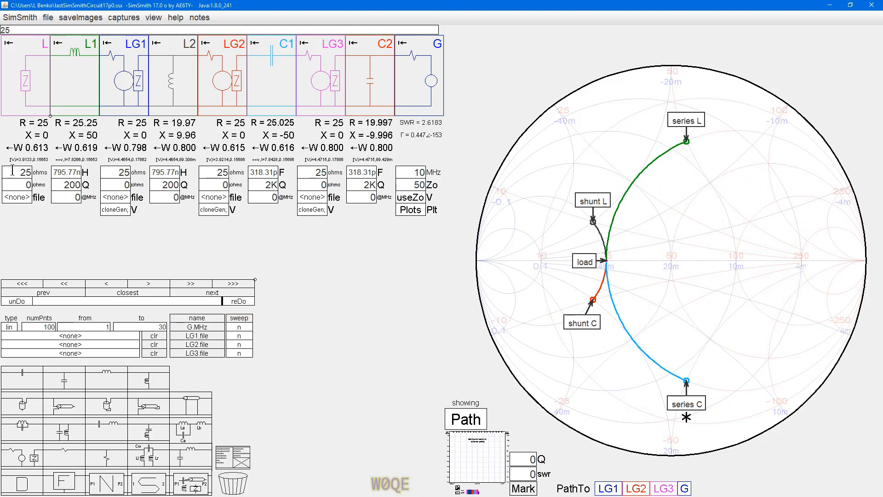
pyautogui.scroll(5, 15, 184)
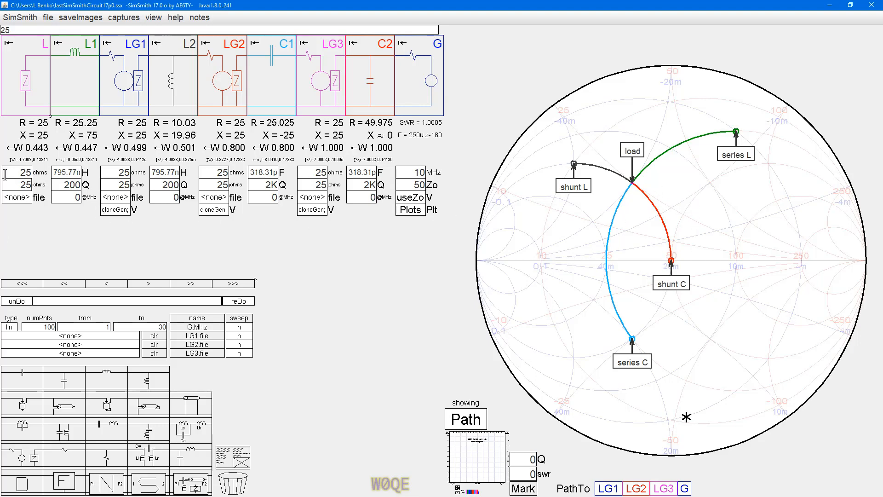
# Vary the load resistance and settle on 20 ohms, and raise the load reactance through 40 to 70 ohms.
pyautogui.scroll(3, 10, 173)
pyautogui.scroll(-5, 14, 173)
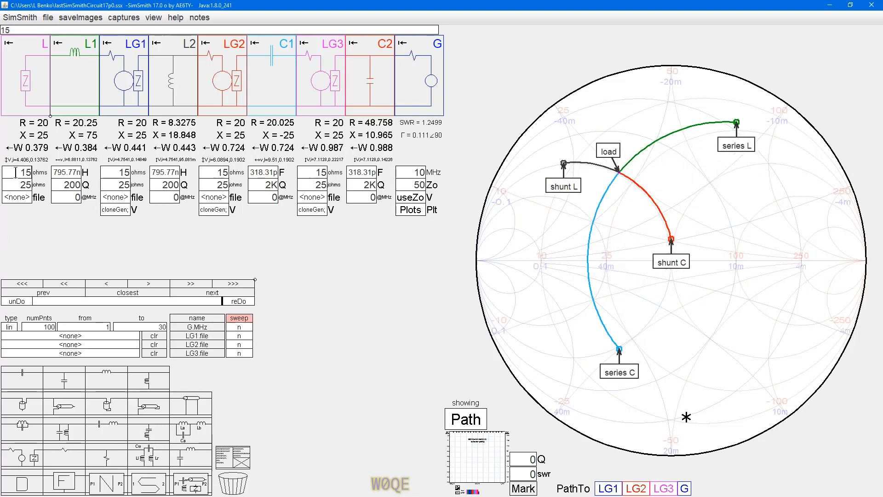
pyautogui.scroll(-1, 16, 173)
pyautogui.scroll(2, 16, 174)
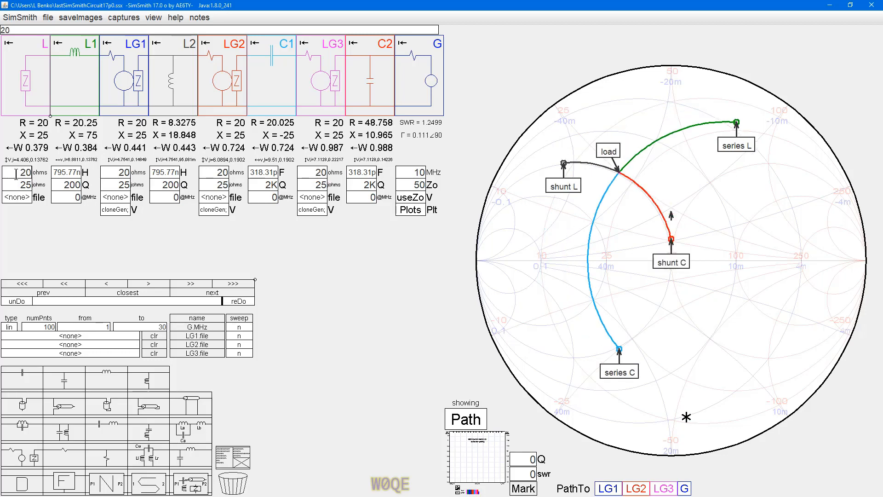
pyautogui.scroll(5, 18, 185)
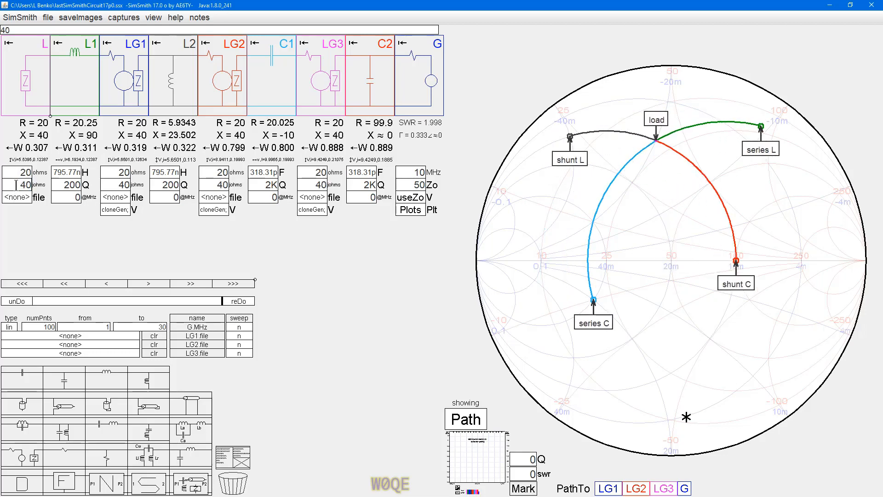
pyautogui.scroll(7, 17, 185)
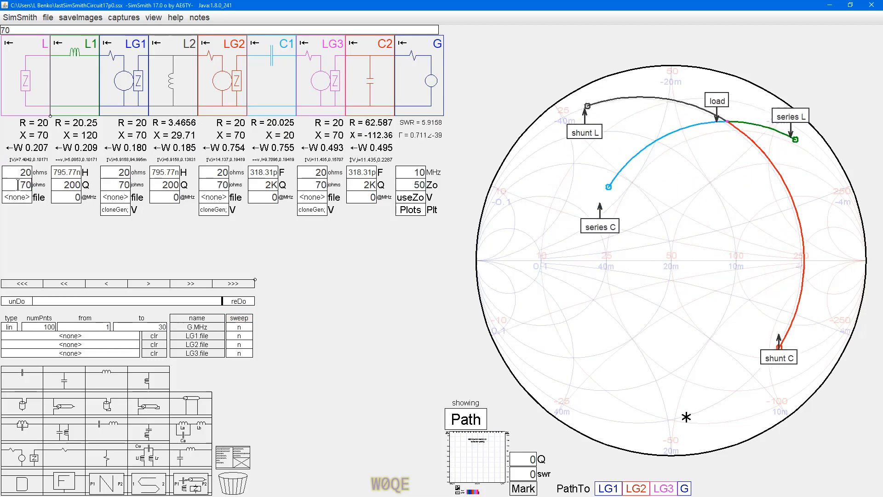